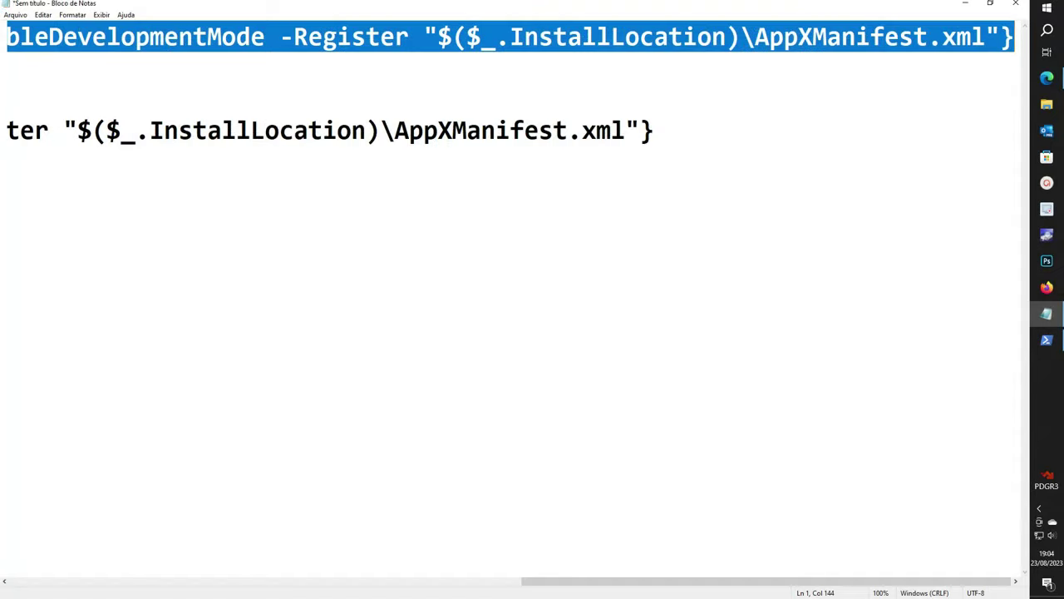
In Notepad, copy the second command, Get-AppXPackage | Foreach {Add-AppxPackage -DisableDevelopmentMode -Register "$($_.InstallLocation)\AppXManifest.xml"}
click(1047, 314)
drag(767, 581, 408, 581)
scroll(511, 299, left, 2)
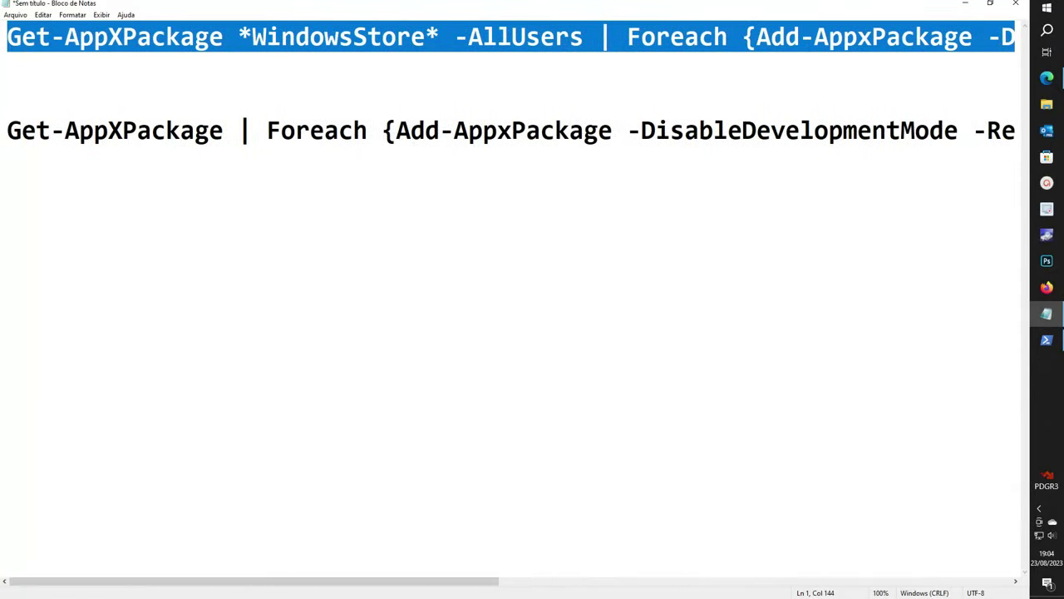
drag(8, 131, 1021, 133)
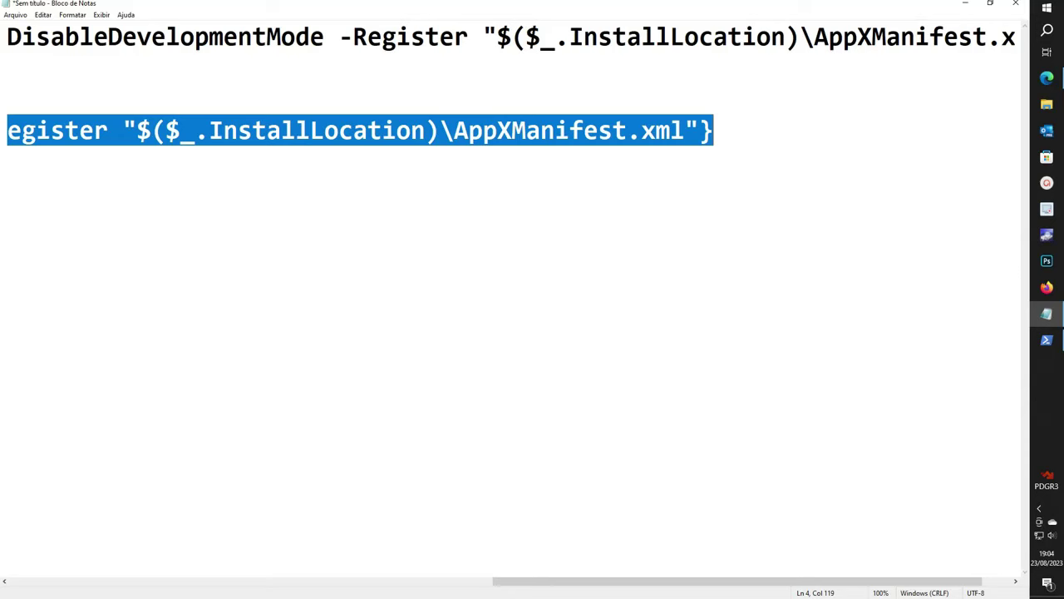
right_click(491, 131)
click(523, 164)
Switch to the administrator PowerShell window, run the copied command that re-registers all app packages, and minimize the open windows
click(1047, 340)
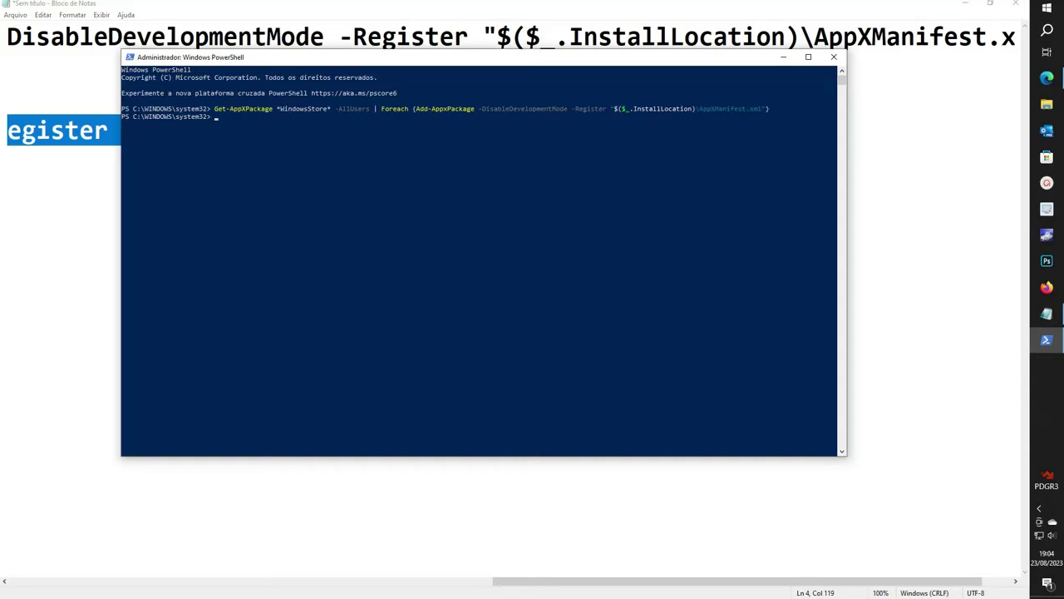
key(ctrl+v)
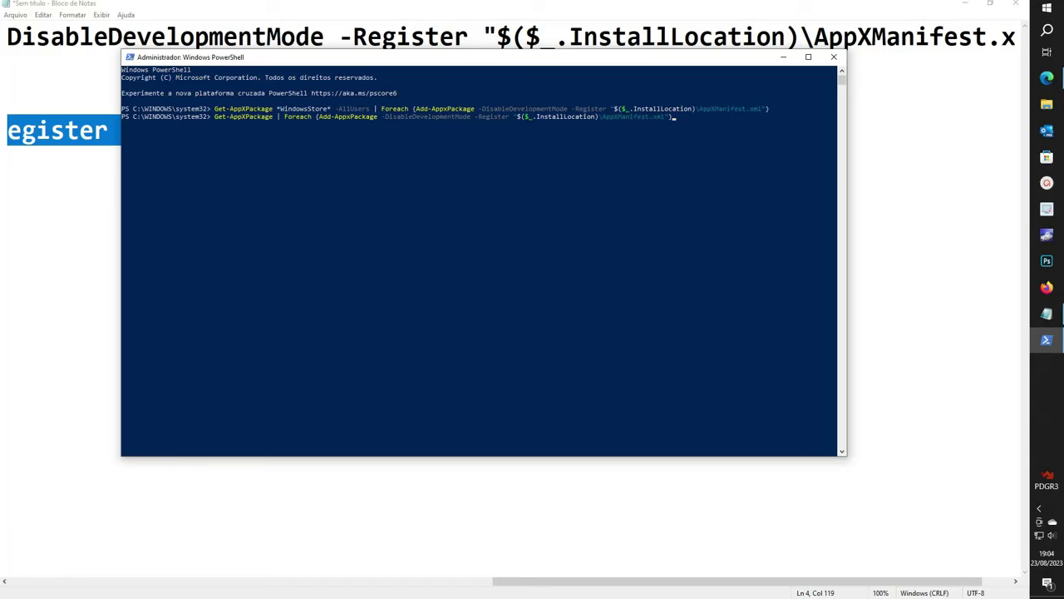
key(Return)
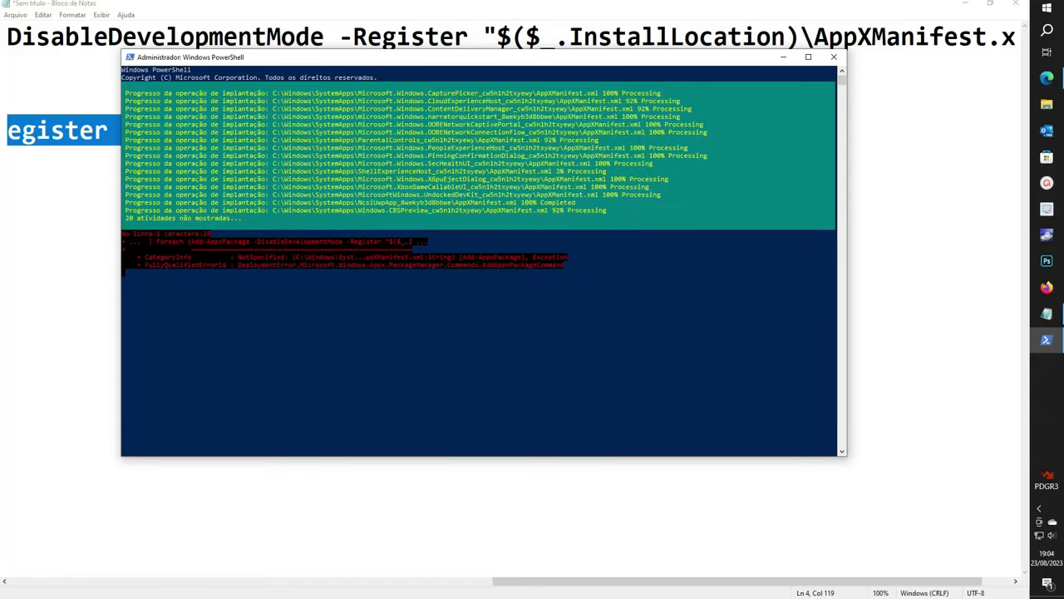
click(783, 58)
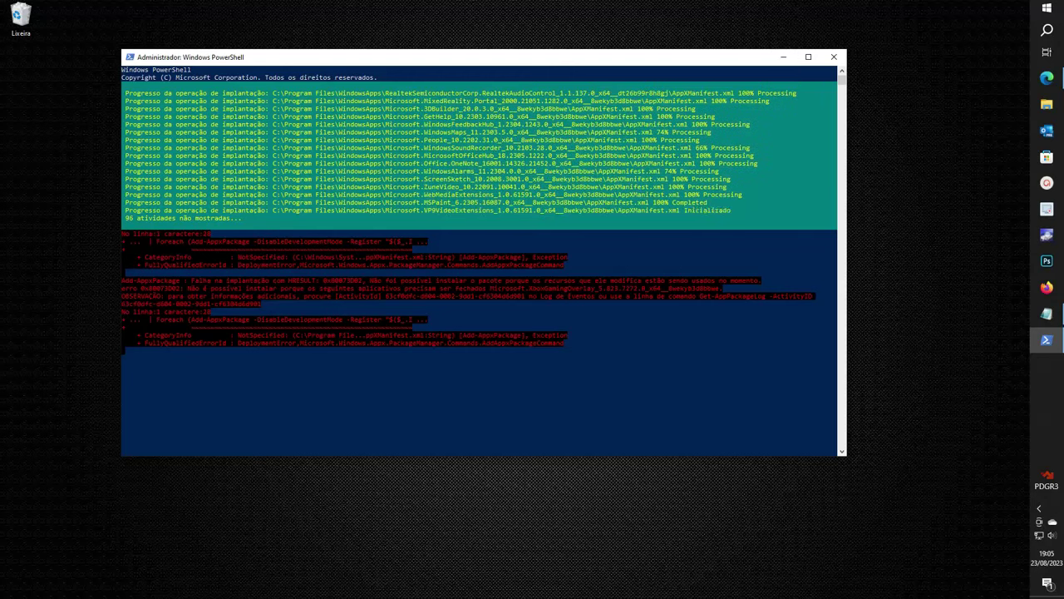
click(783, 57)
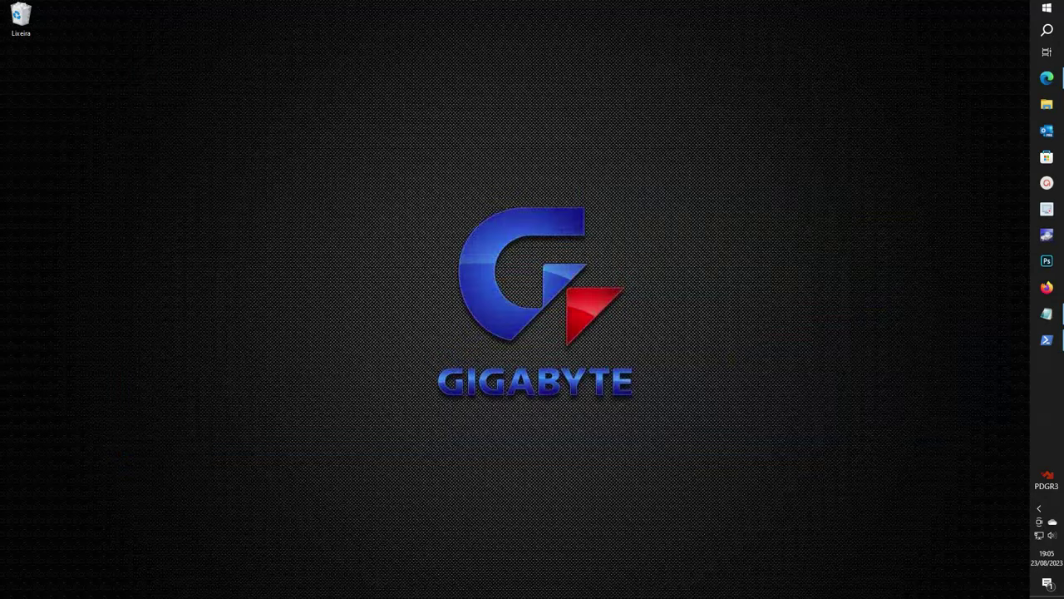
Check the package deployment progress in the PowerShell window and minimize it again
click(1047, 9)
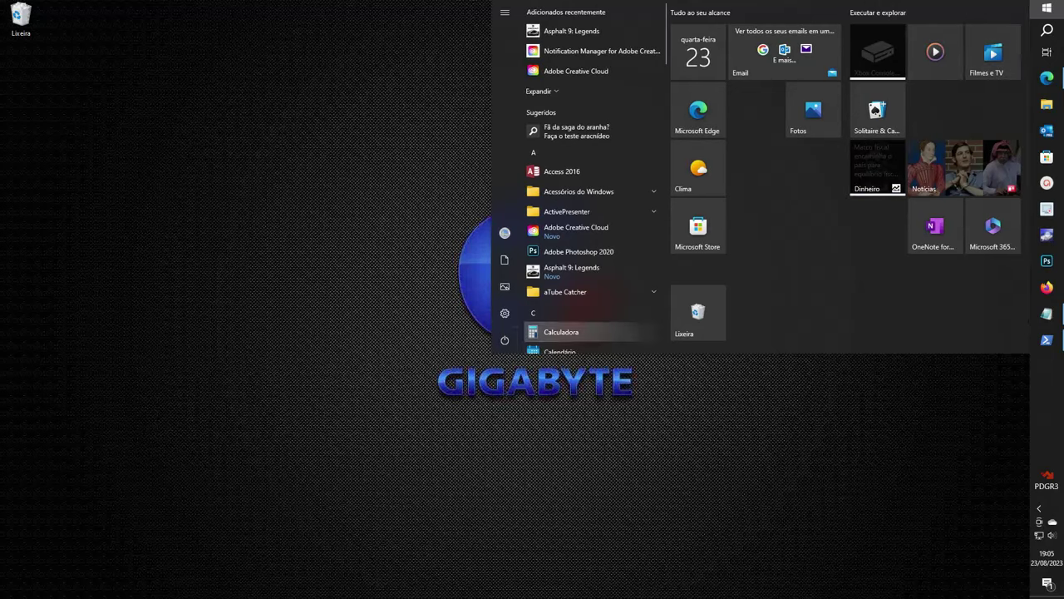
click(399, 365)
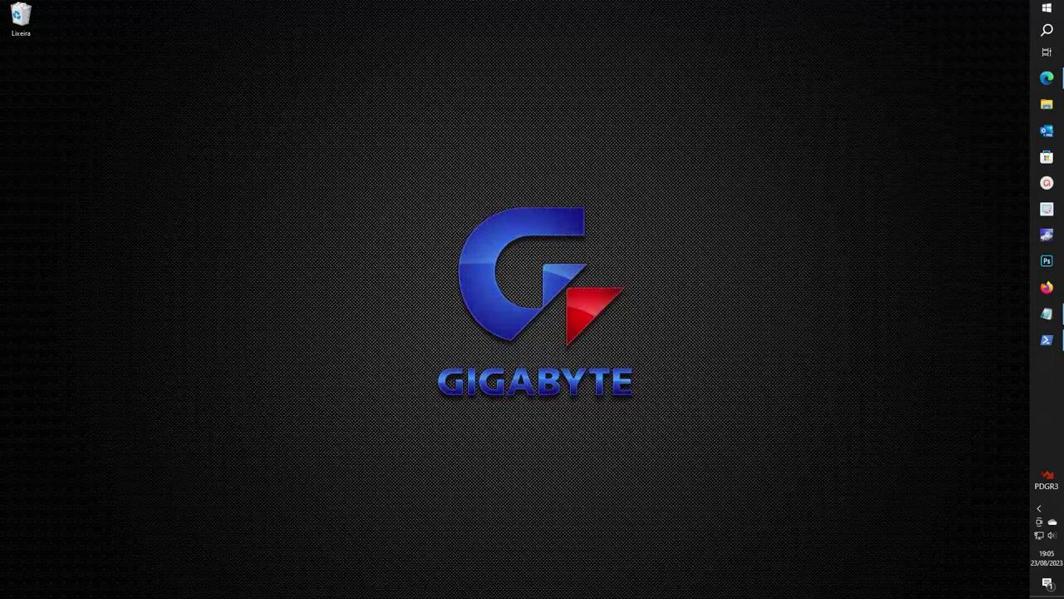
click(1047, 340)
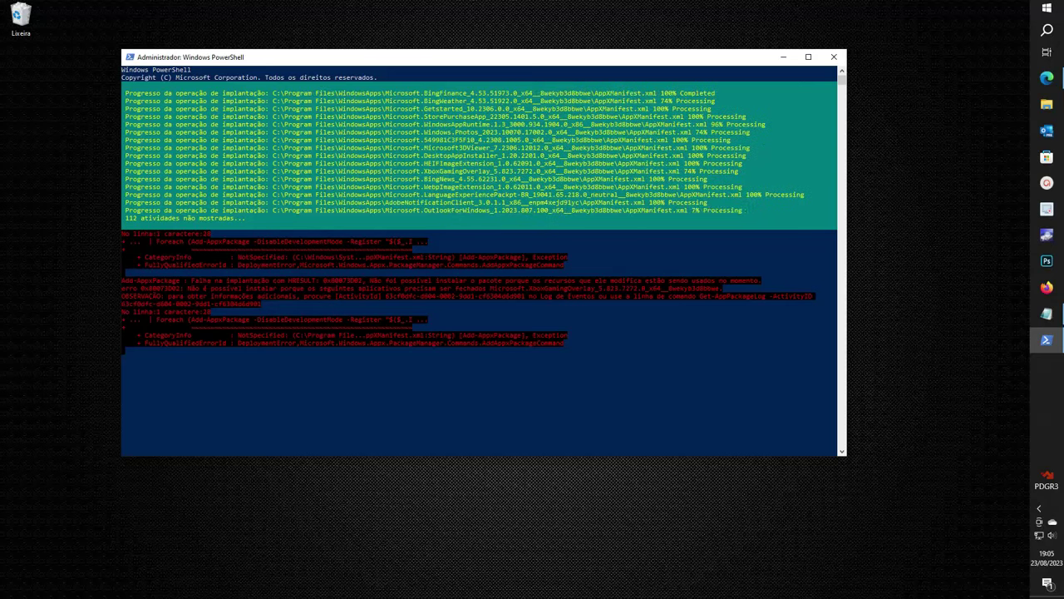
click(784, 57)
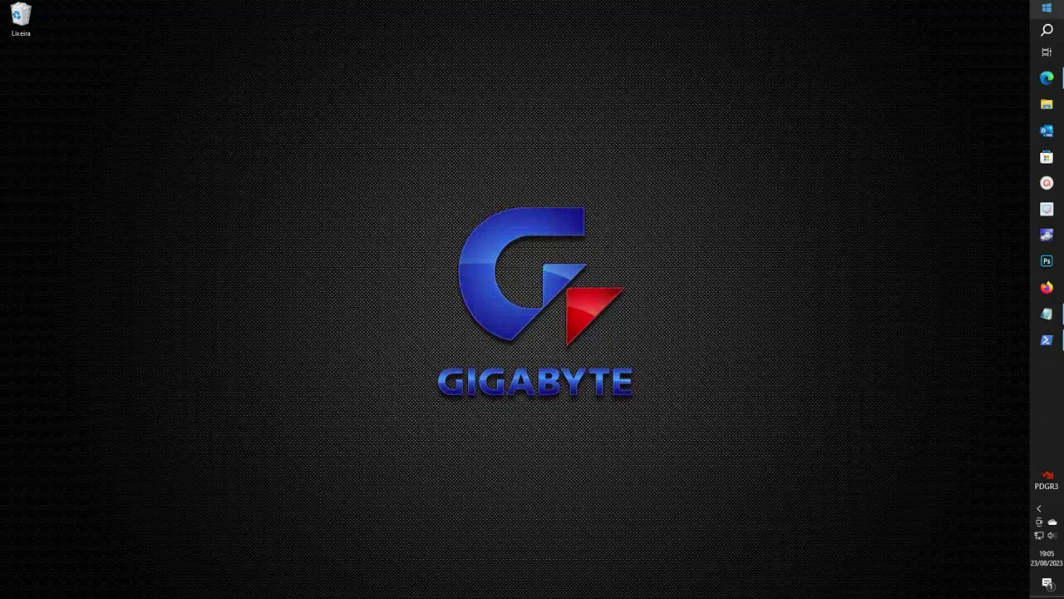
Open the Aplicativos e recursos page in Windows Settings and search the installed apps for "xbox"
click(1046, 7)
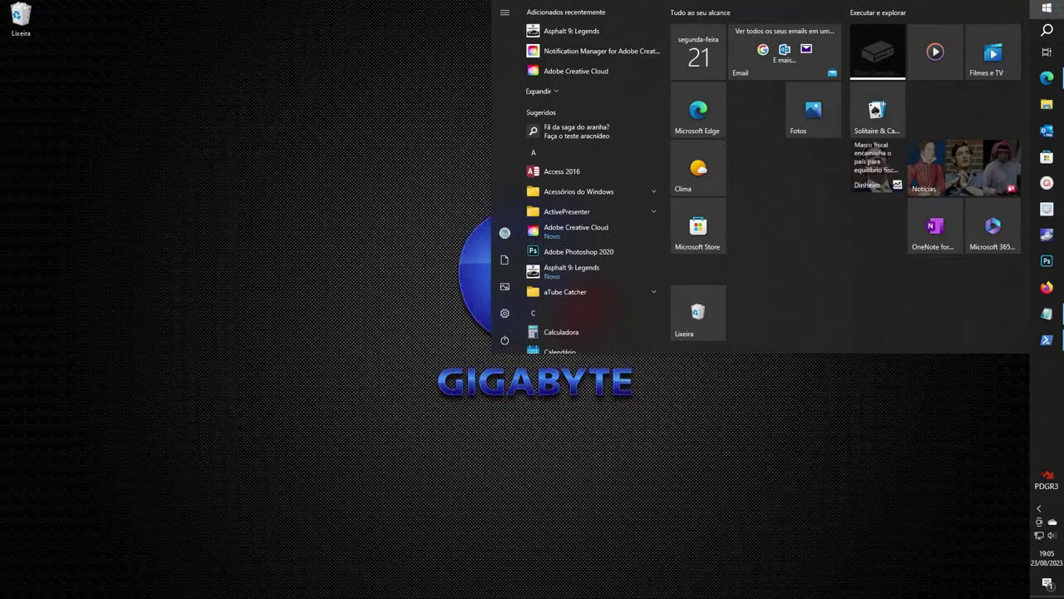
click(505, 313)
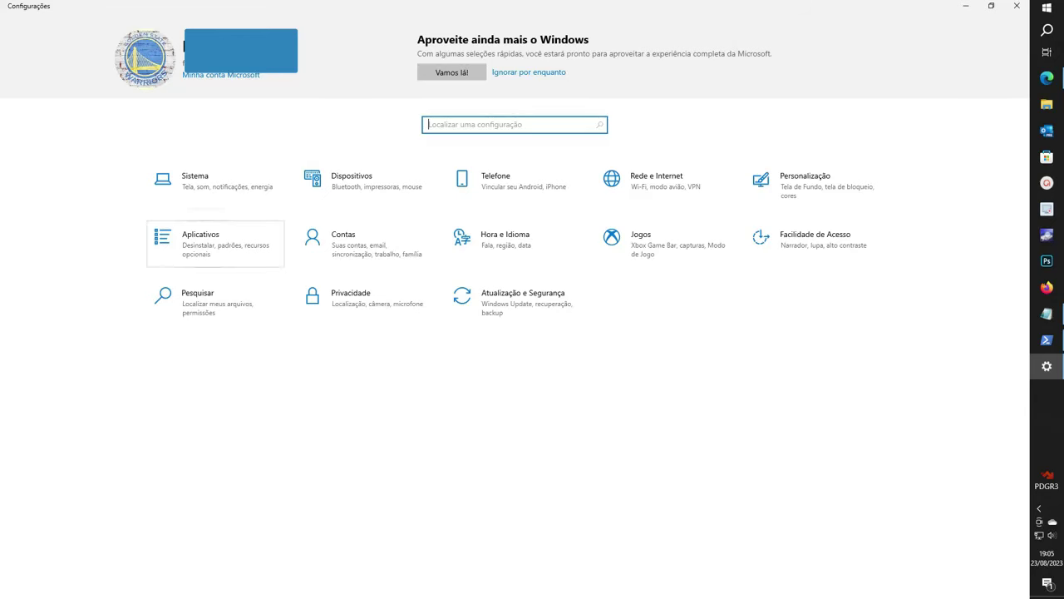
click(201, 241)
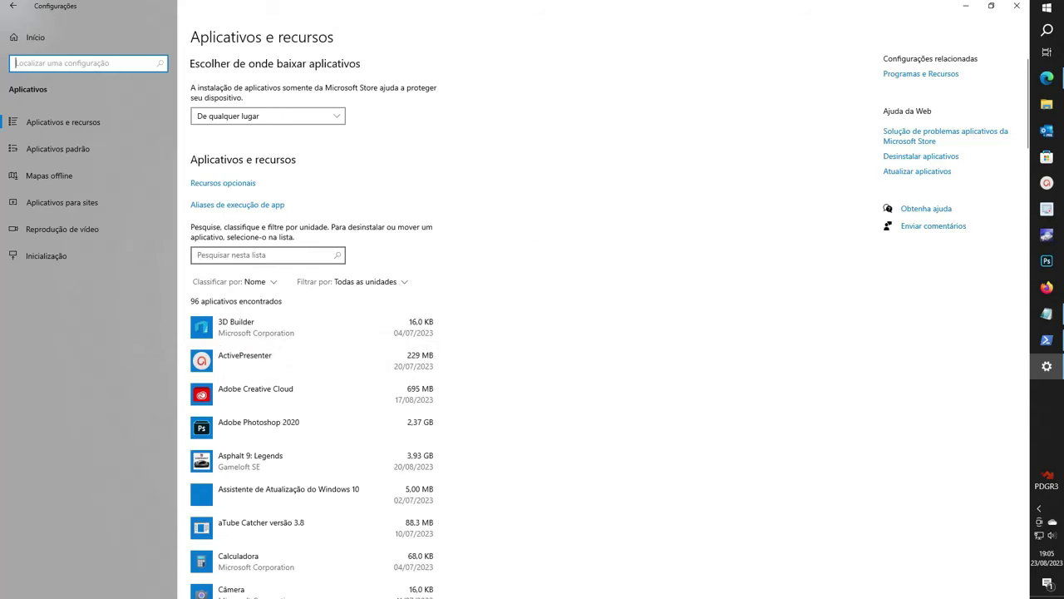
click(266, 255)
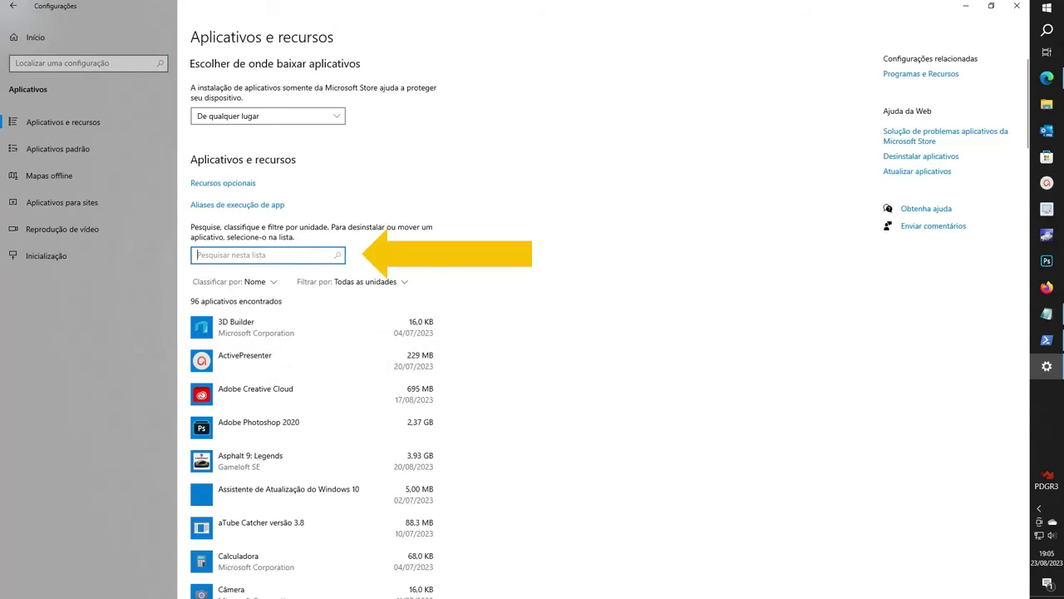
text(xbox)
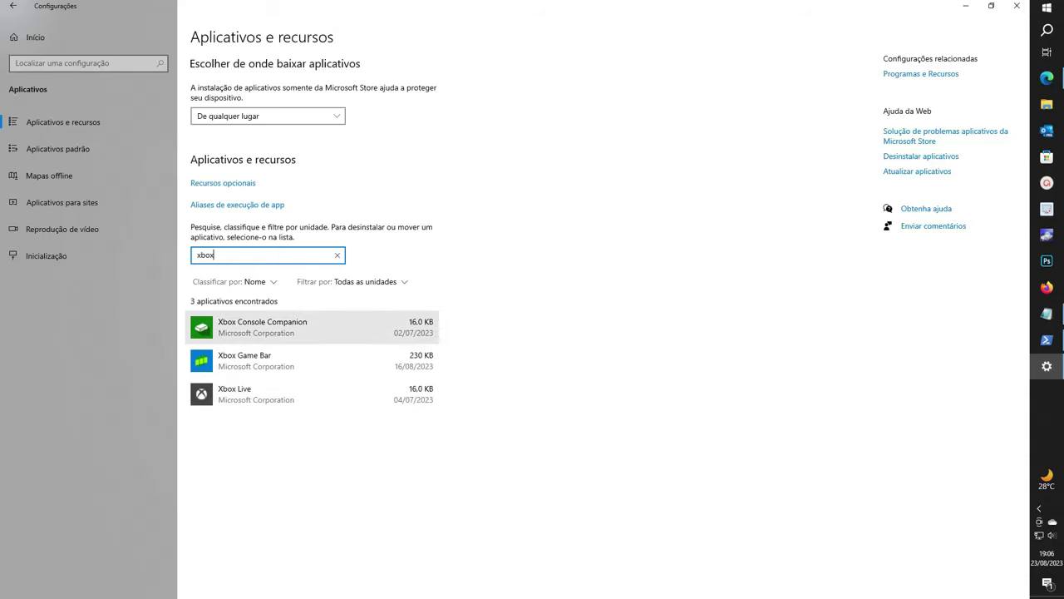
Open the advanced options of Xbox Console Companion and examine its Terminar, Redefinir and Desinstalar sections
click(242, 330)
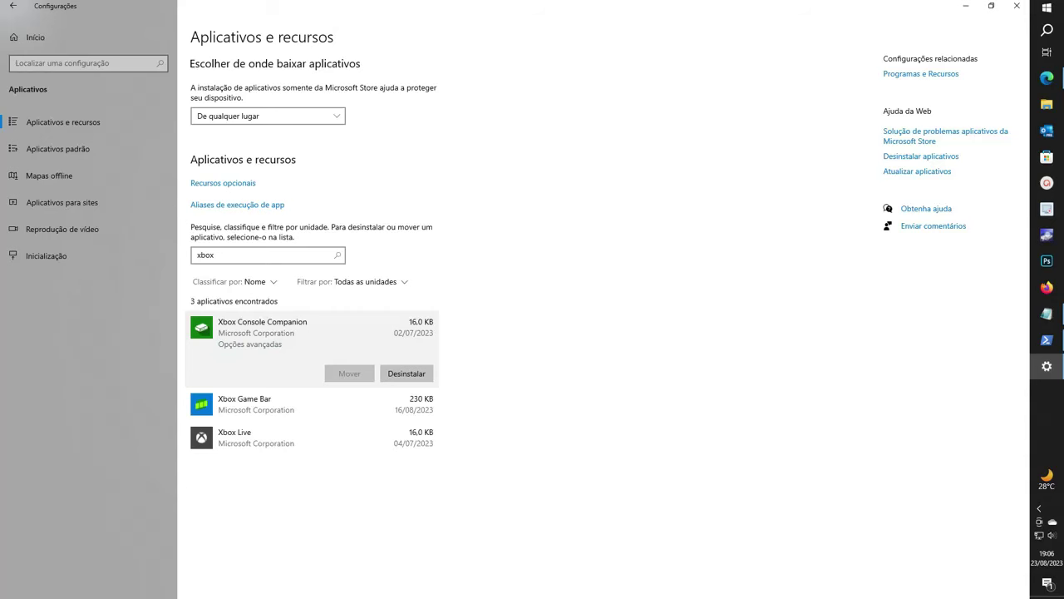
click(250, 344)
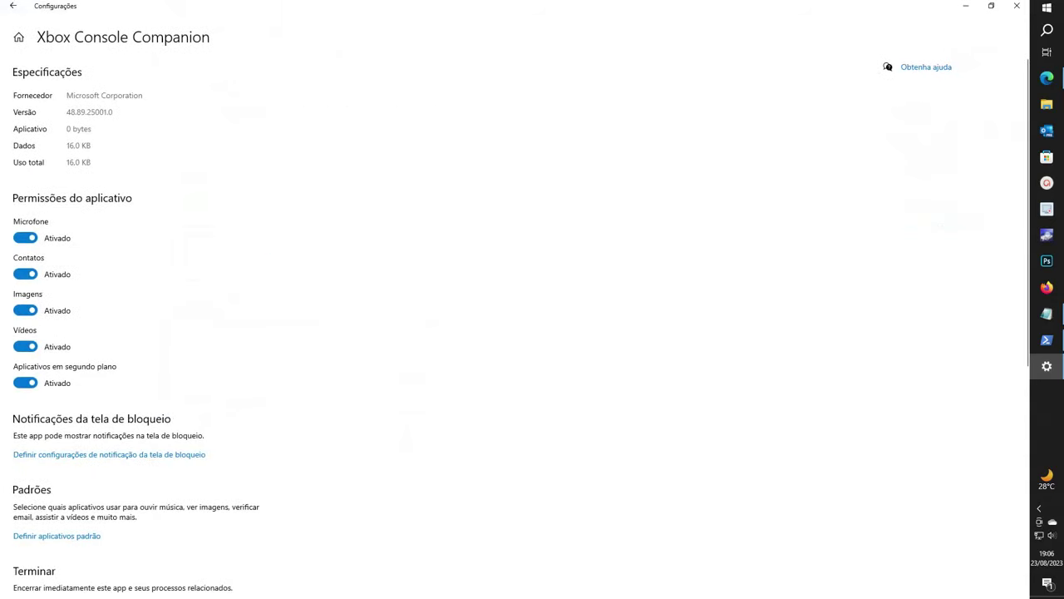
scroll(516, 316, down, 5)
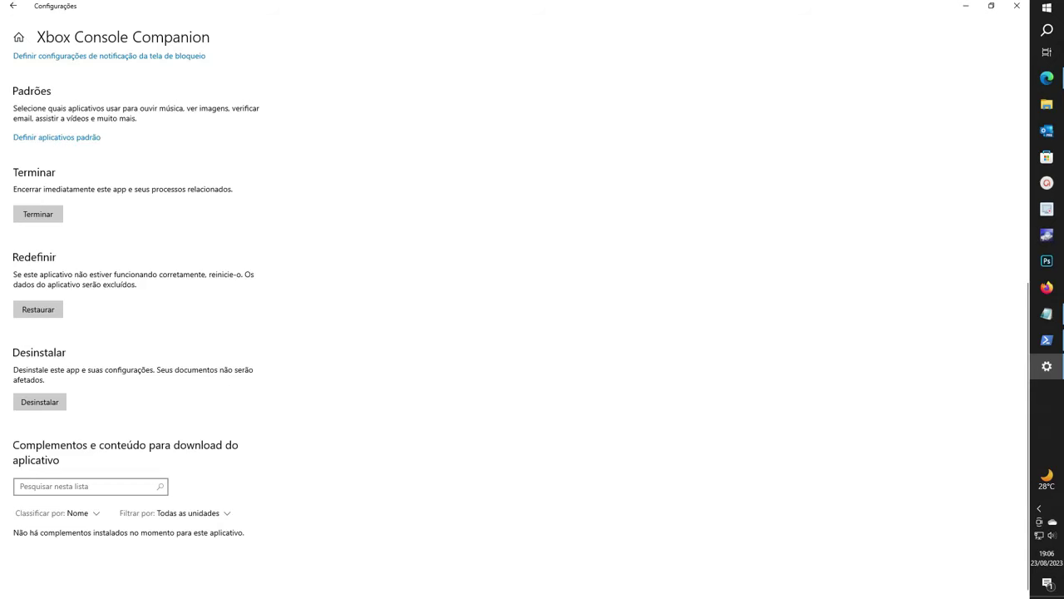
Search the Microsoft Store for "xbox game pass", and close the Store and Settings windows after viewing the results
click(1046, 157)
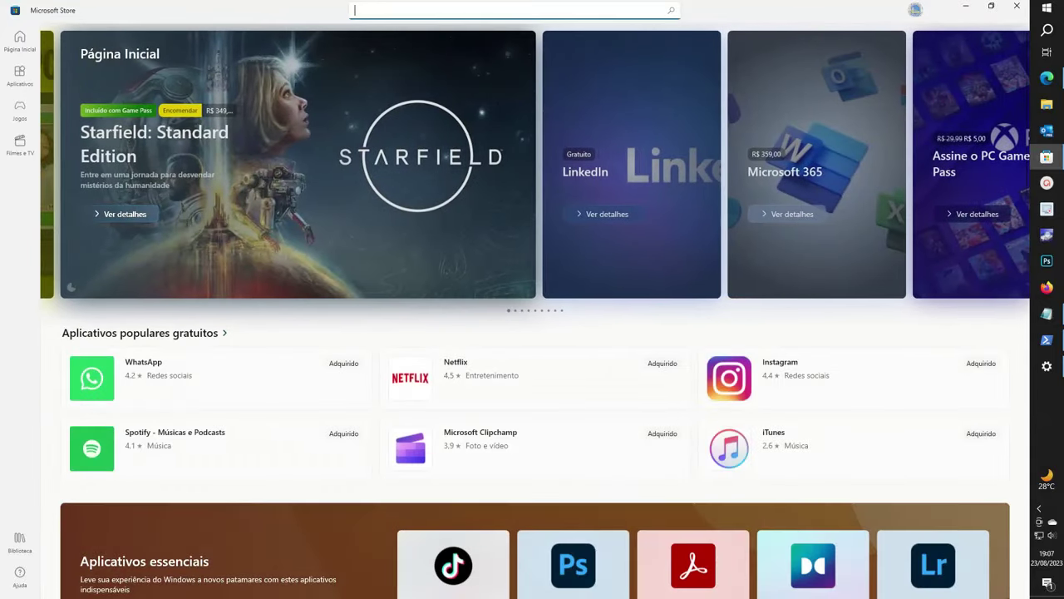
text(xbox)
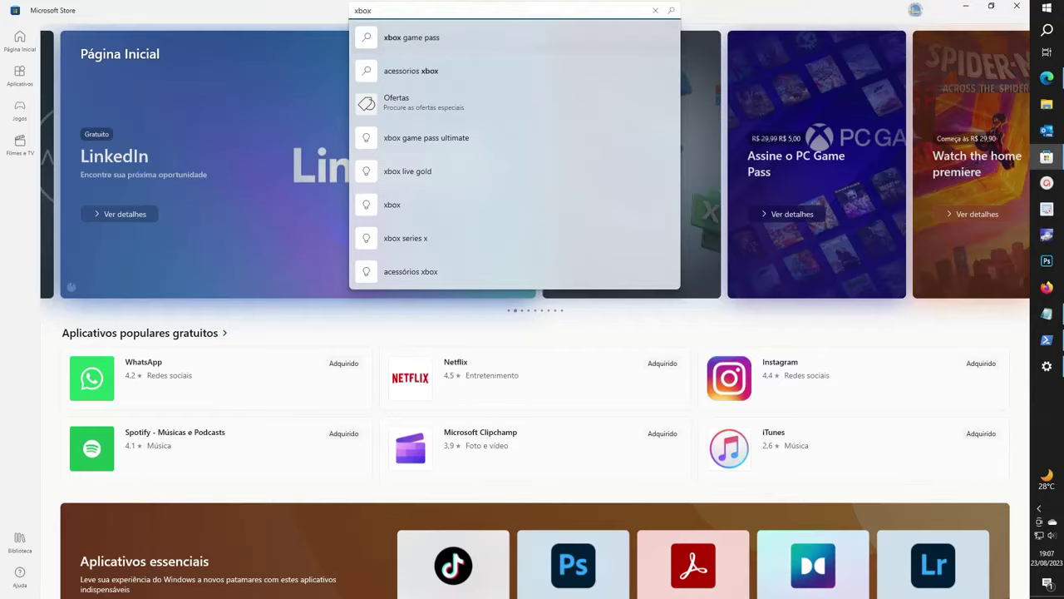
key(Down)
key(Return)
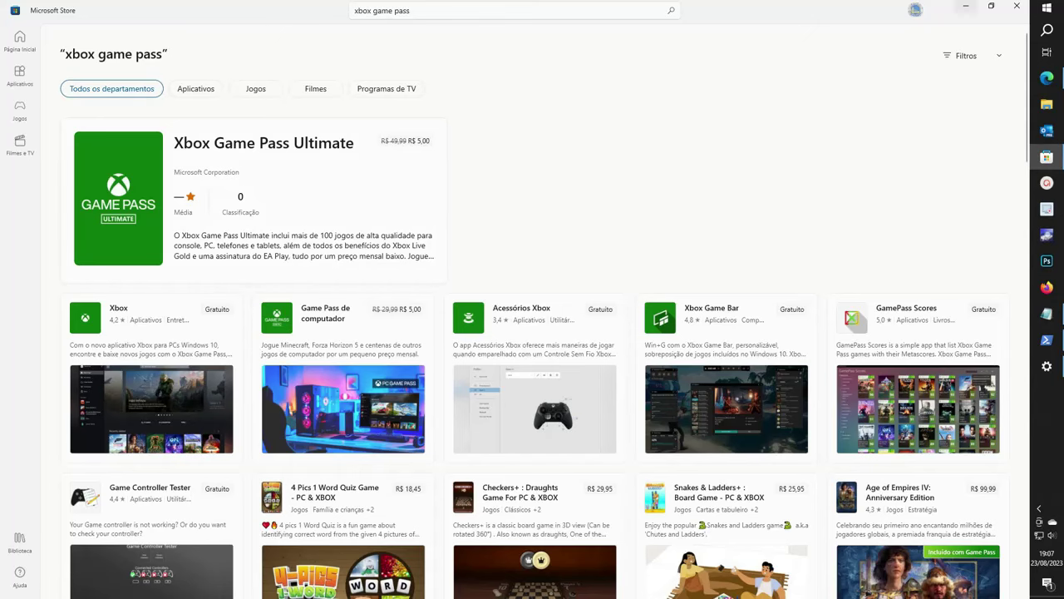
click(1017, 6)
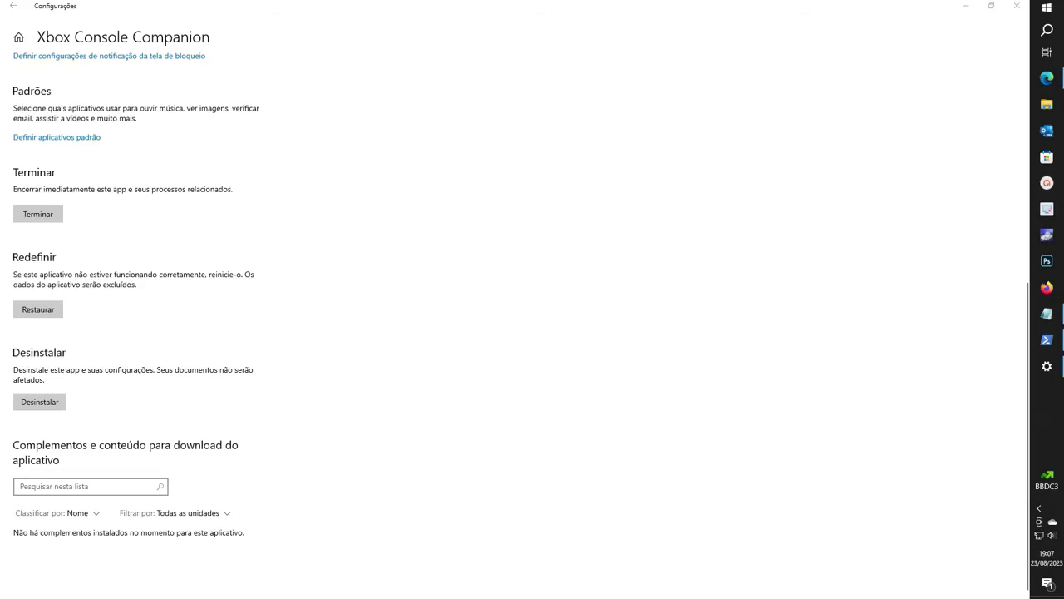
click(1017, 6)
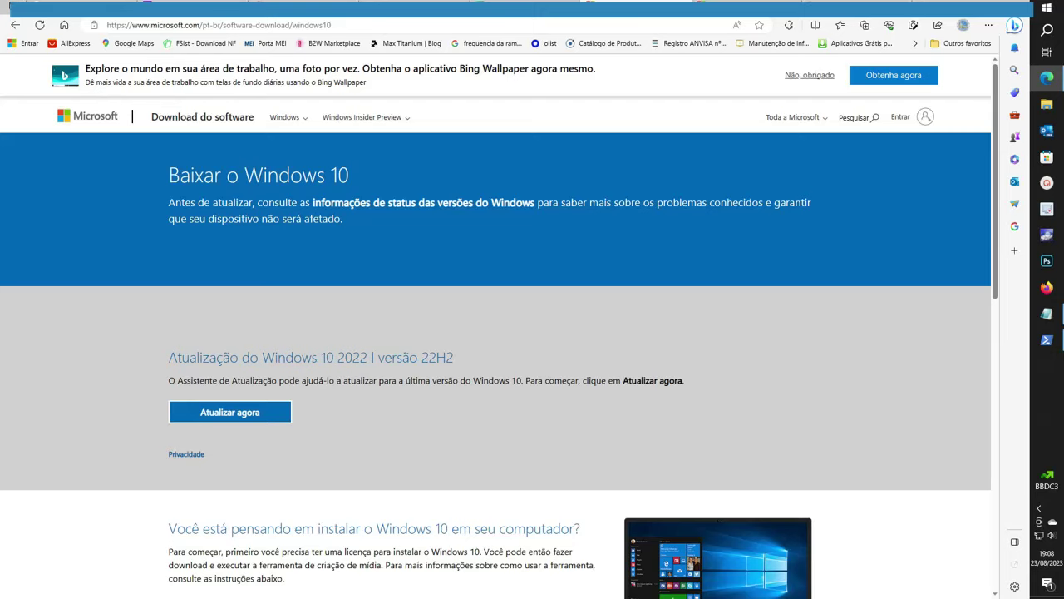
In the Edge browser, examine the download options on Microsoft's Windows 10 and Windows 11 pages and the Webxtec Downloads page
scroll(249, 580, down, 1)
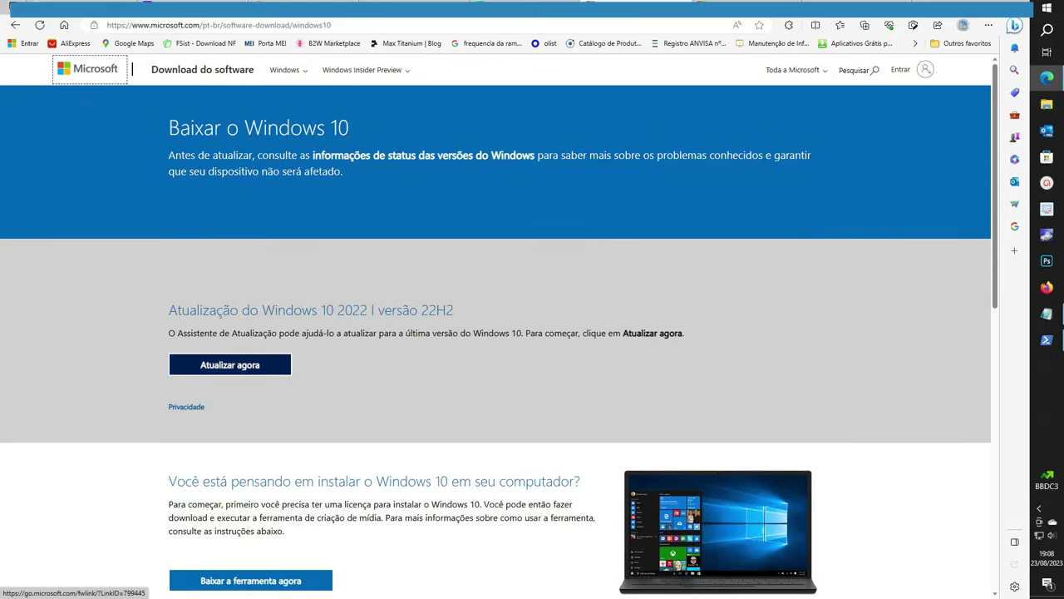
scroll(229, 365, down, 2)
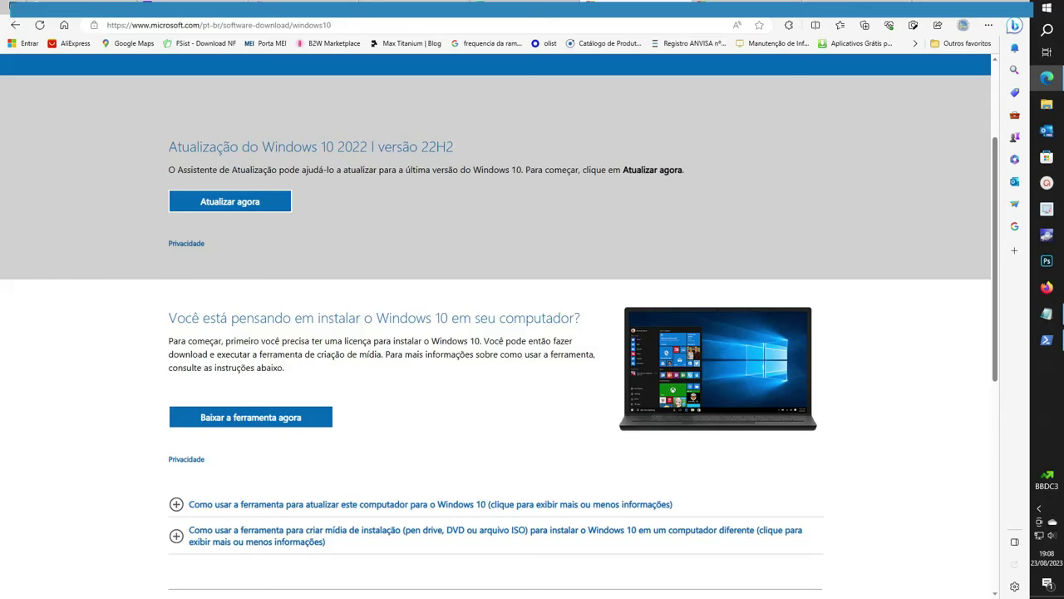
click(745, 9)
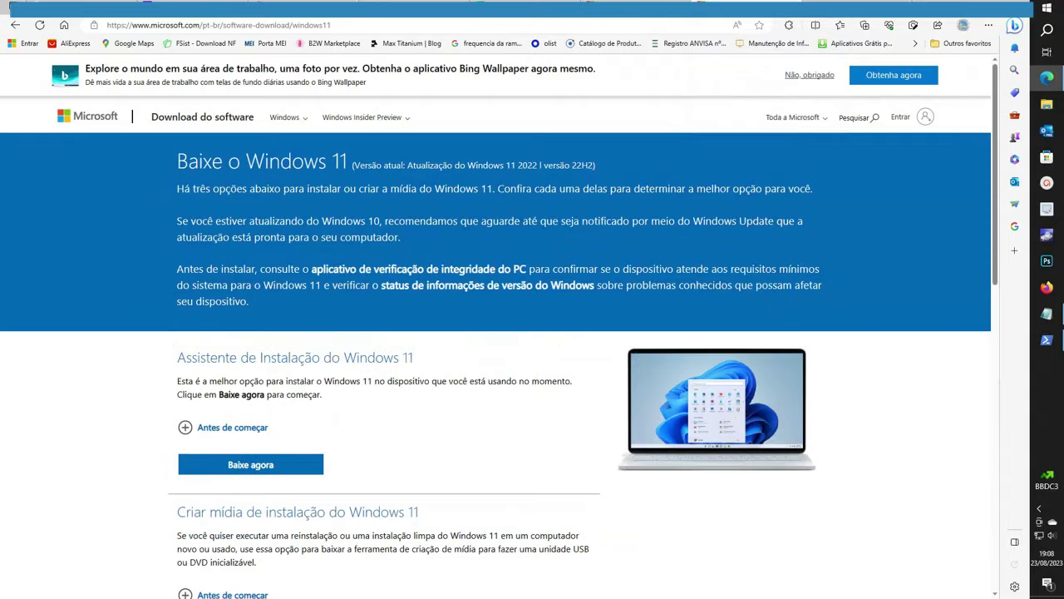
scroll(499, 324, down, 4)
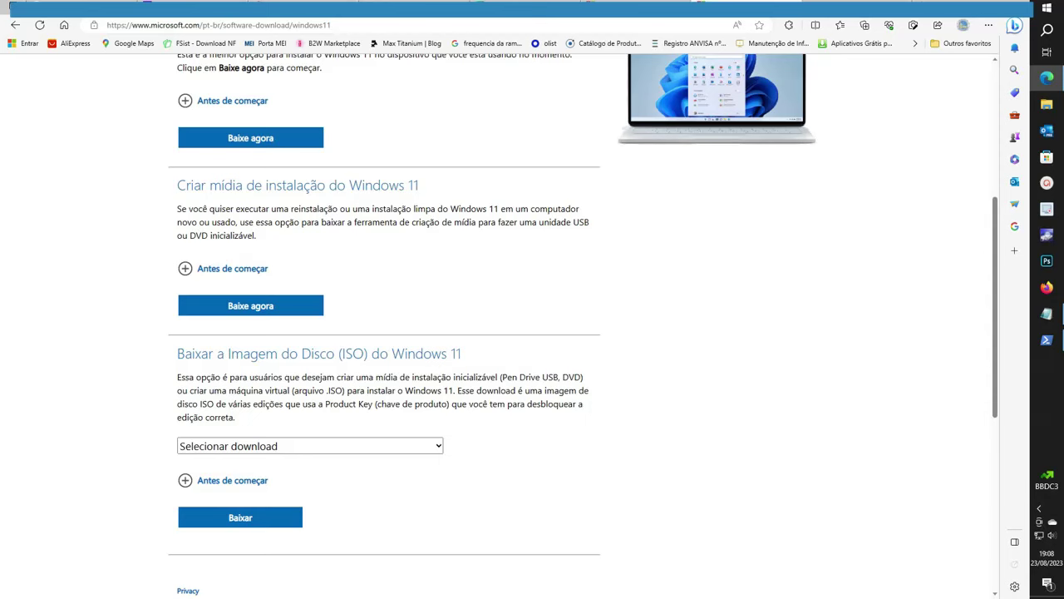
scroll(499, 324, up, 1)
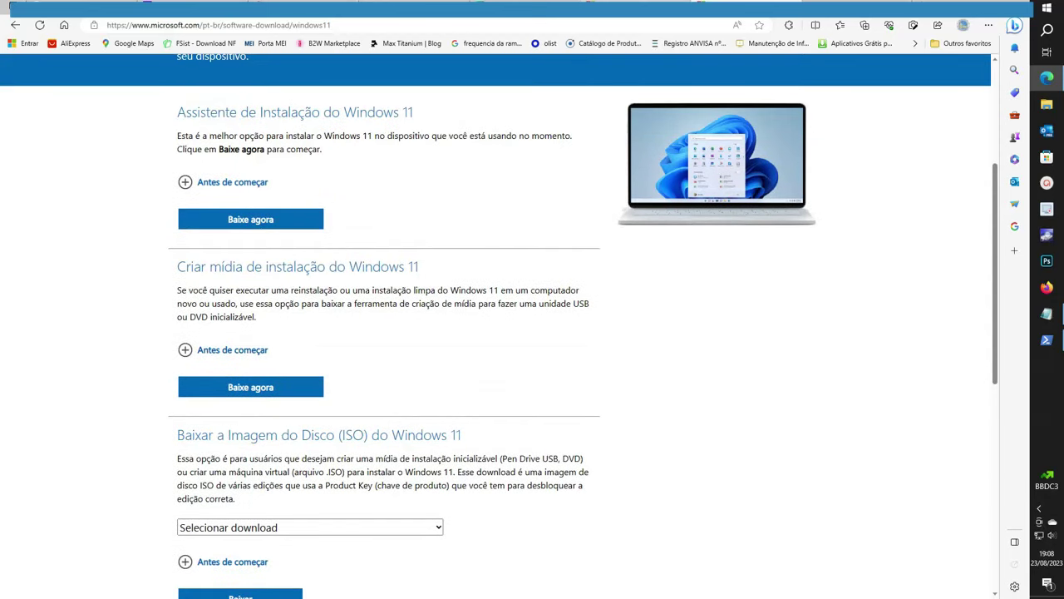
key(ctrl+shift+Tab)
scroll(250, 335, down, 1)
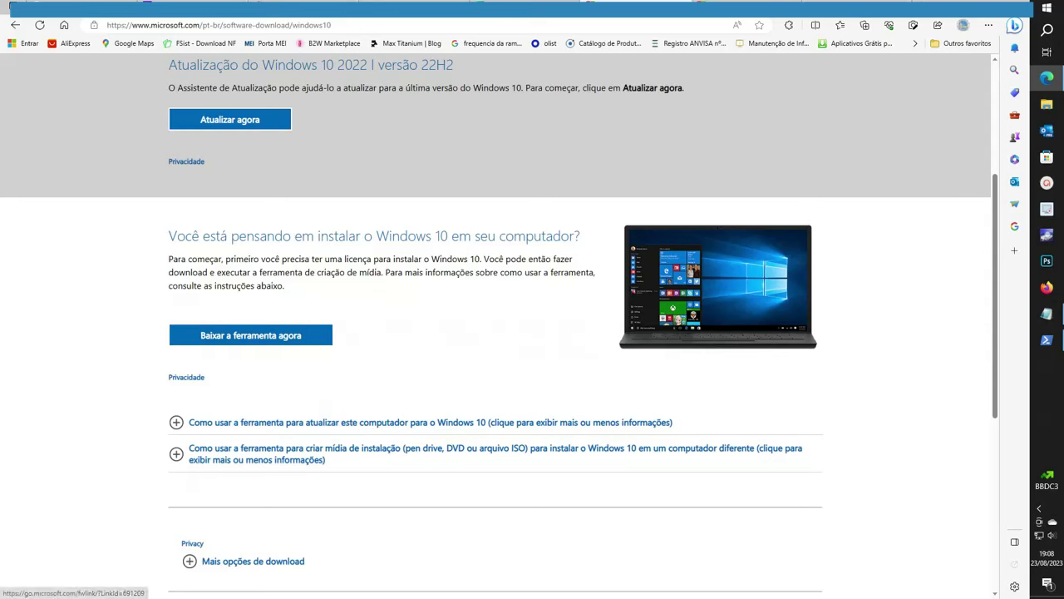
scroll(250, 335, up, 2)
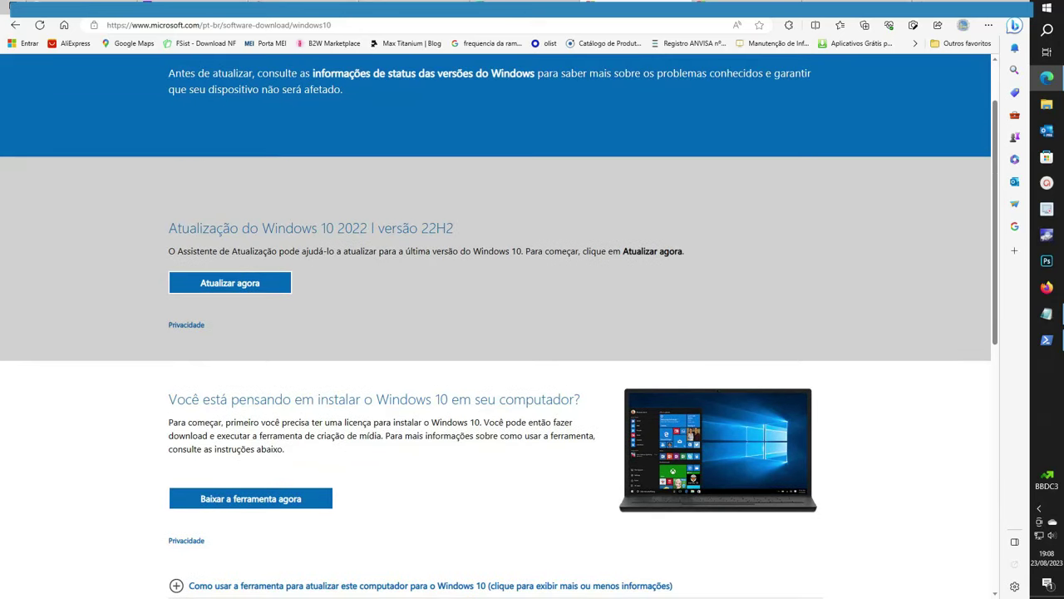
key(alt+Right)
scroll(499, 333, down, 1)
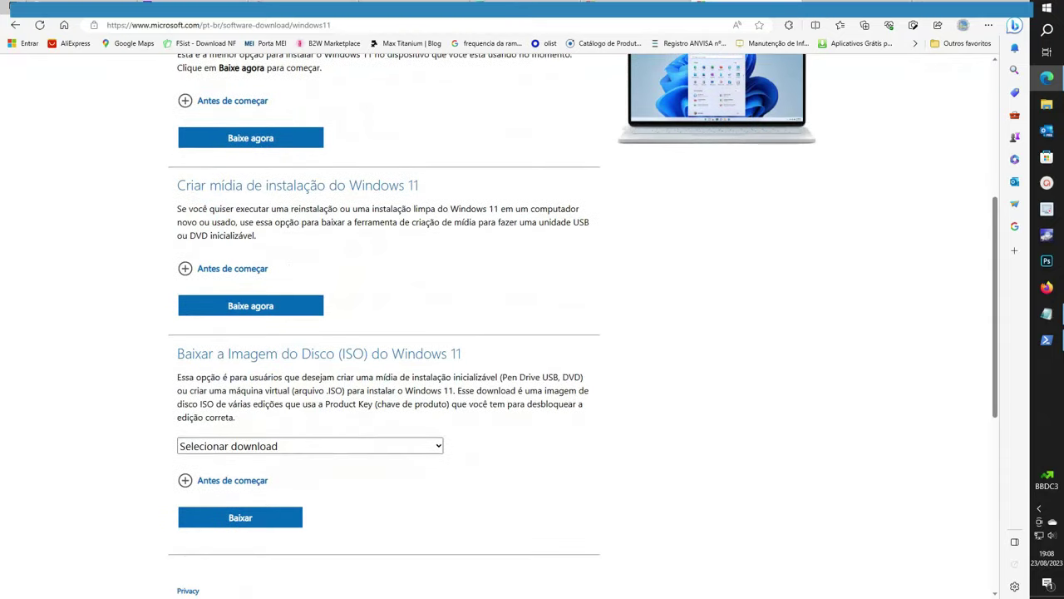
scroll(249, 341, up, 1)
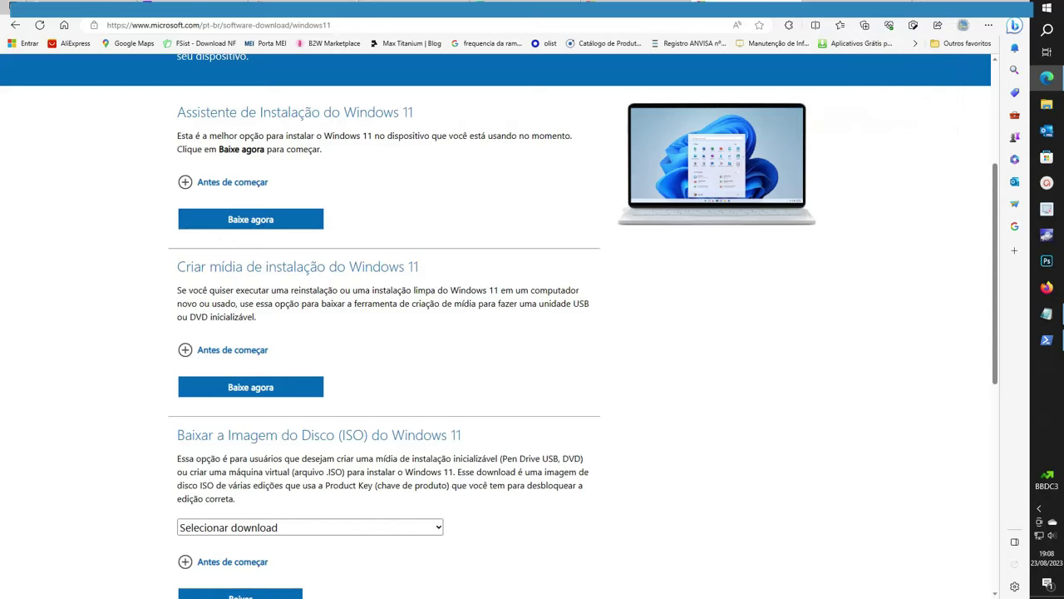
click(856, 9)
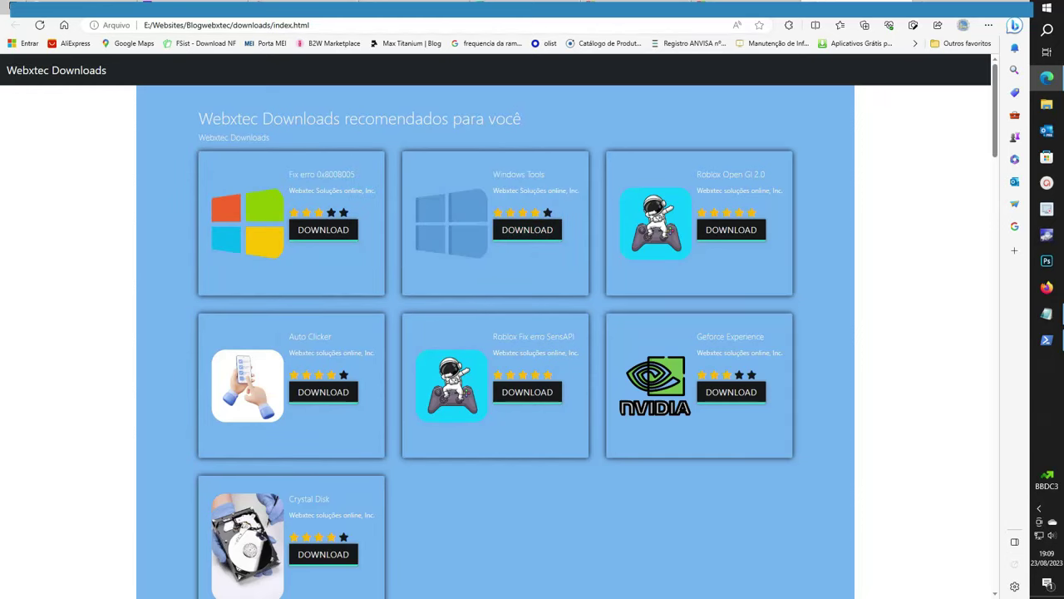
click(641, 4)
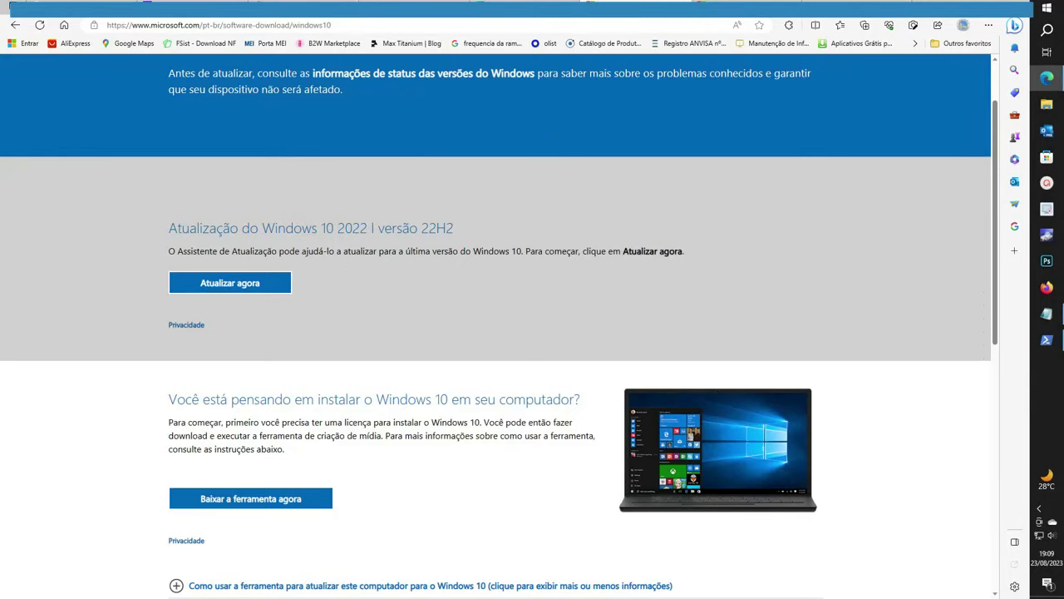
Download the media creation tool from Microsoft's Windows 10 page and save it as MediaCreationTool22H2 in the Downloads folder
scroll(496, 325, down, 2)
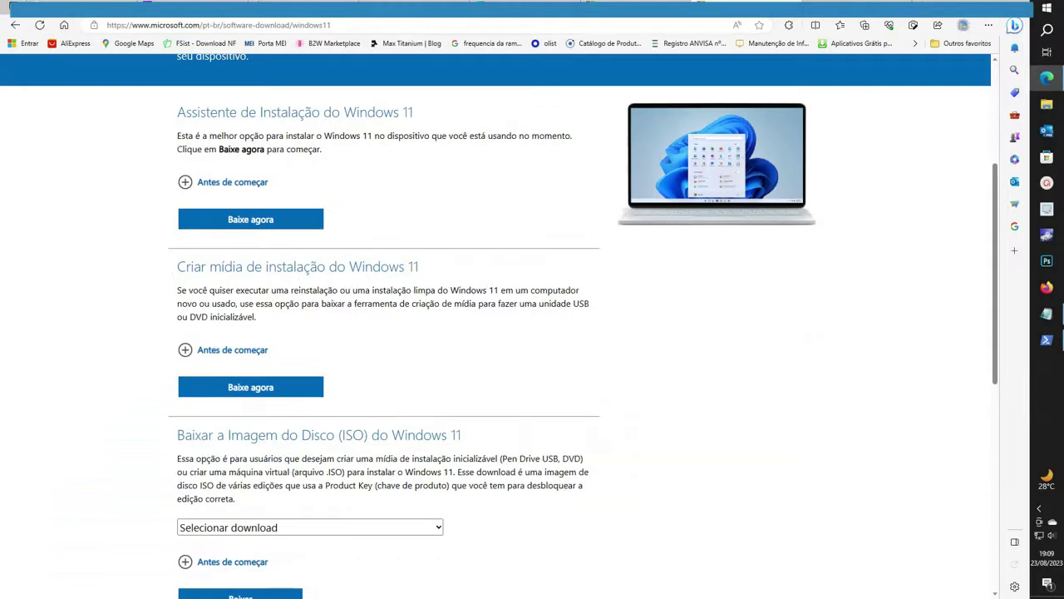
scroll(274, 316, down, 1)
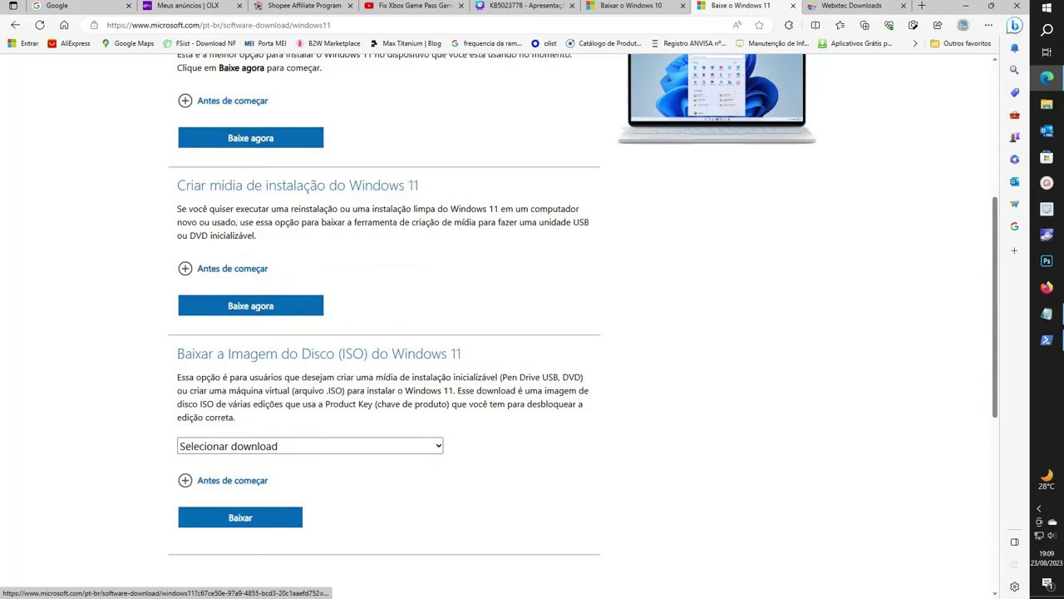
click(632, 6)
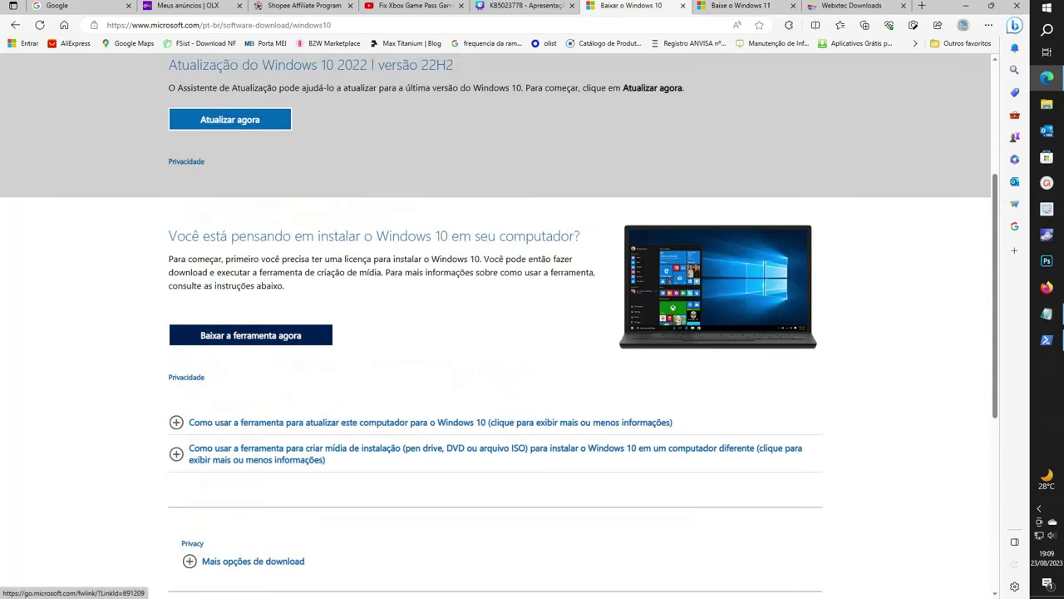
click(250, 335)
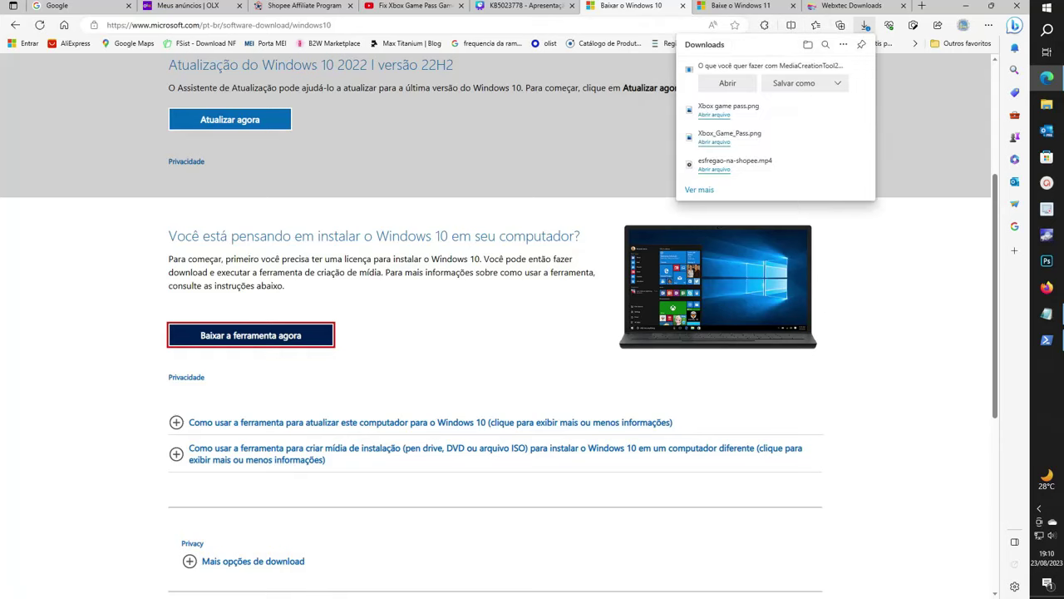
click(794, 83)
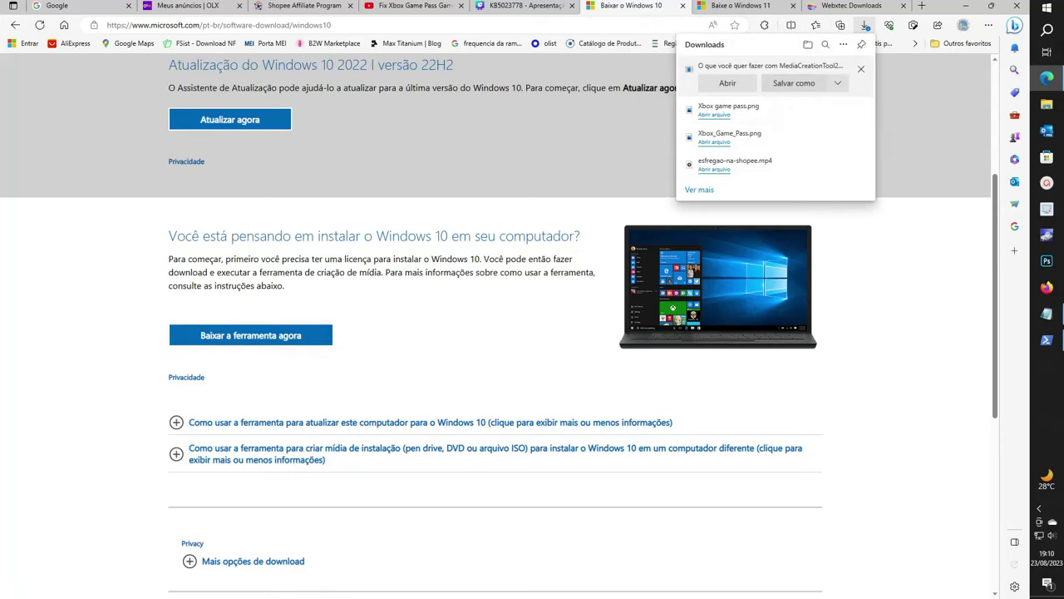
scroll(49, 125, up, 5)
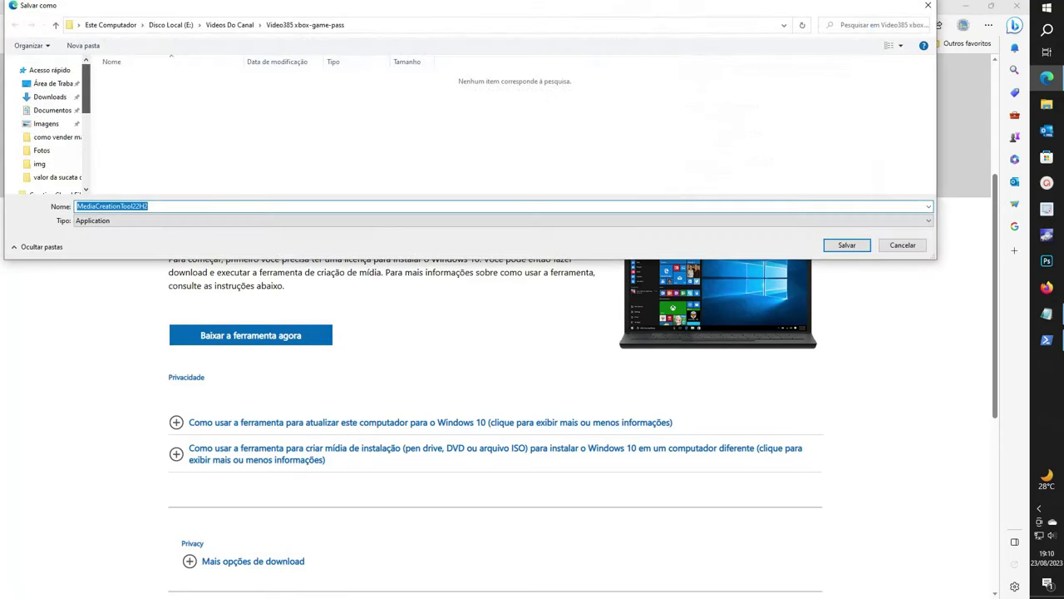
click(50, 98)
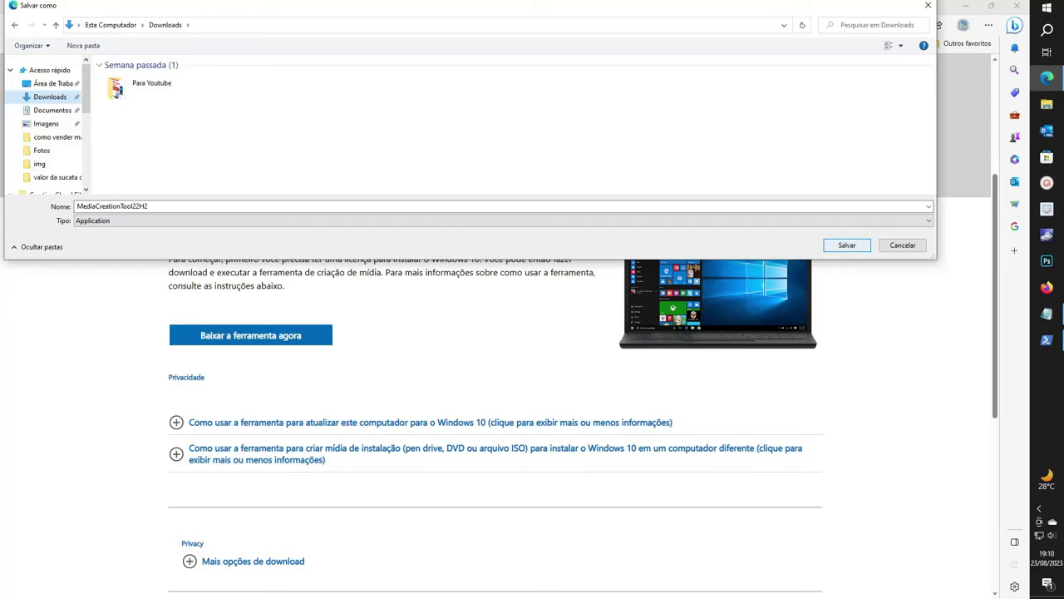
click(846, 244)
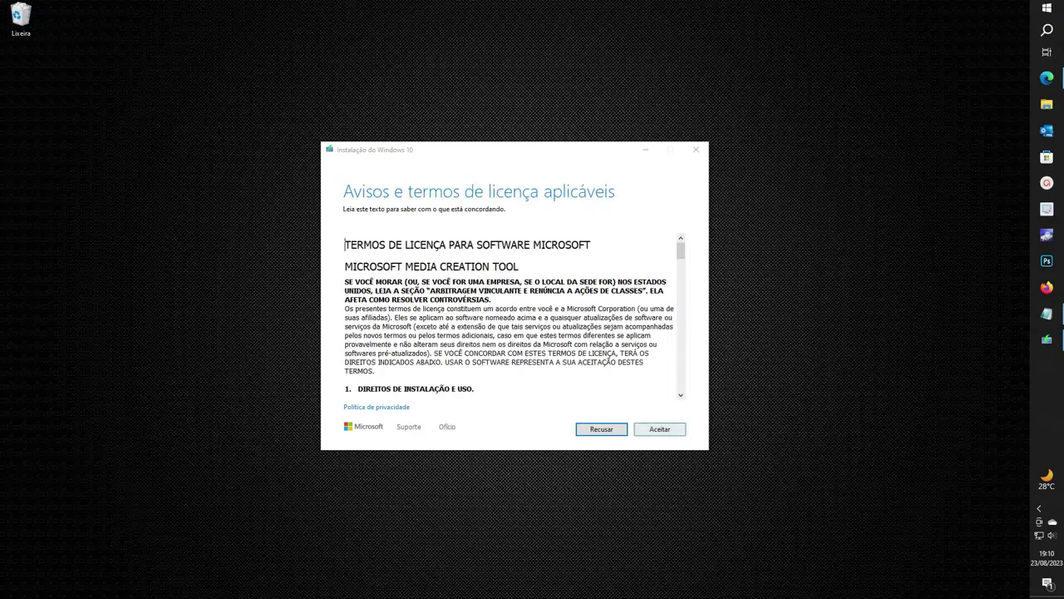
Accept the Windows 10 setup licence terms and choose to create installation media for another computer, keeping the recommended language, edition and architecture
click(659, 428)
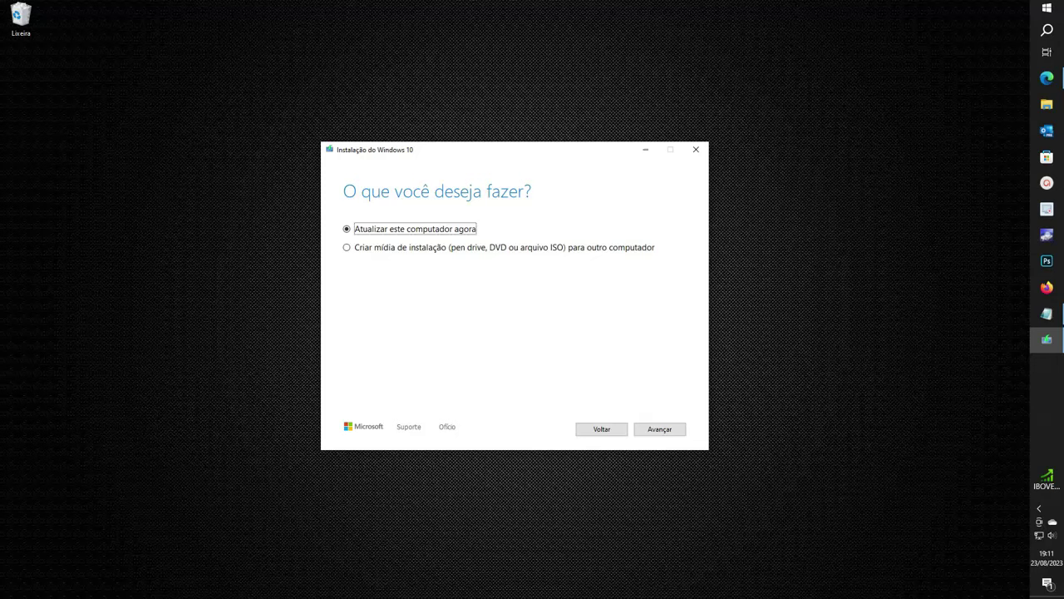
click(347, 247)
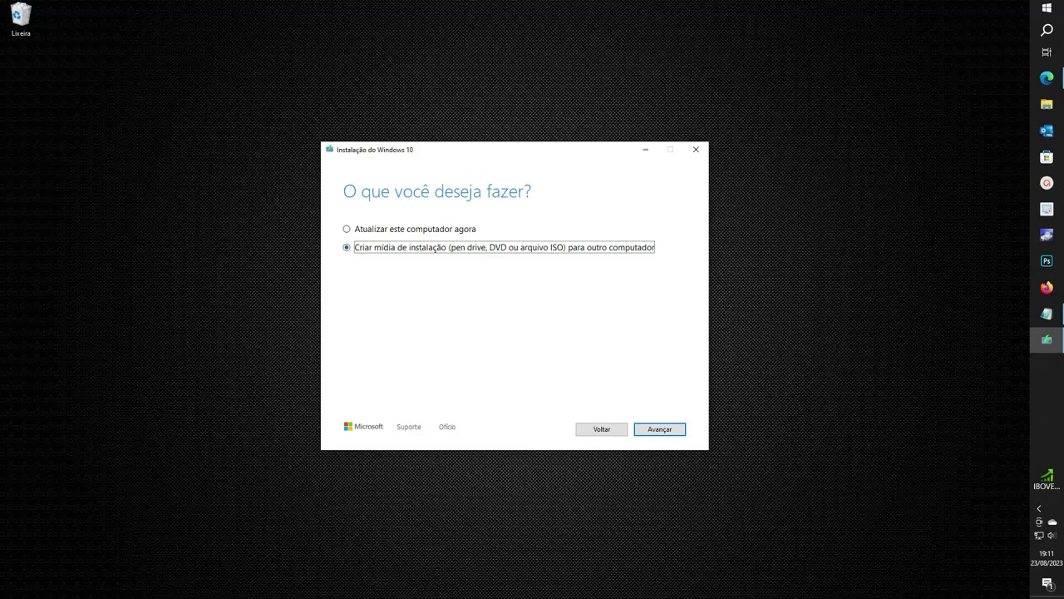
key(Return)
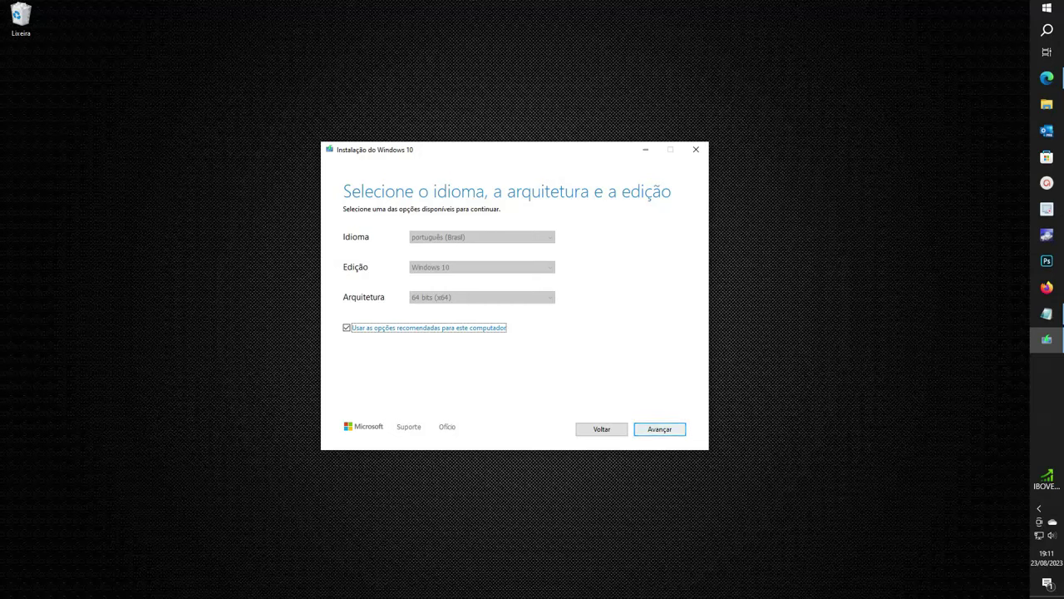
key(Return)
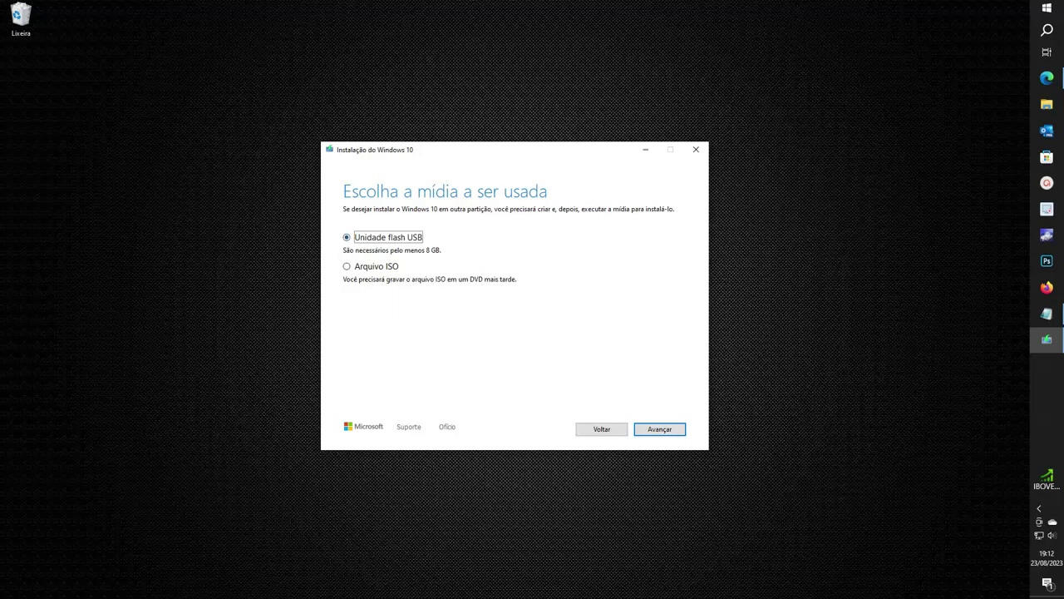
Choose Arquivo ISO as the media, save it as Windows in the Downloads folder, and bring the Windows 10 download progress into view
key(Down)
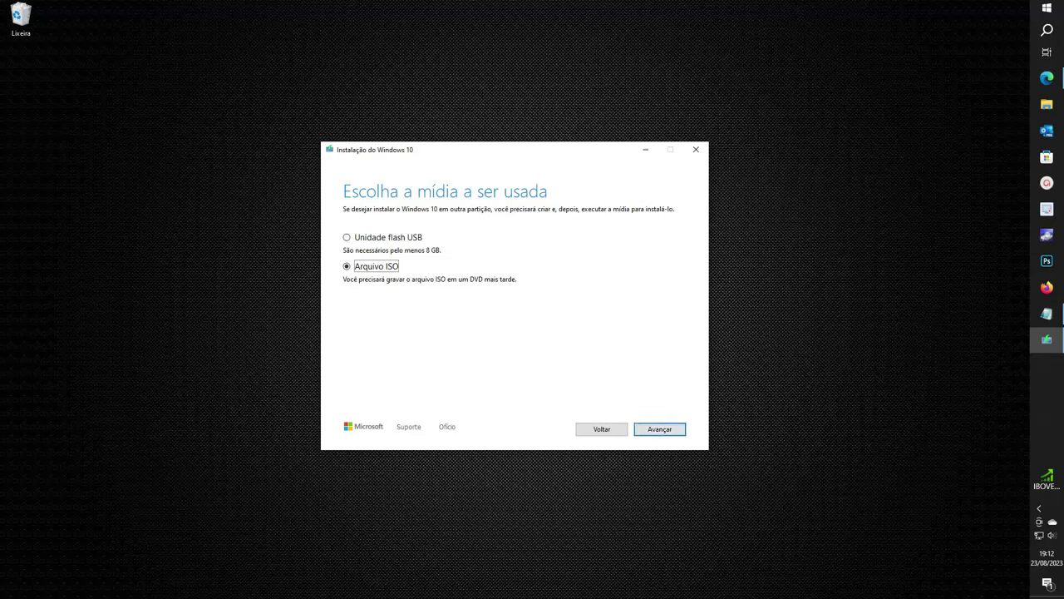
key(Return)
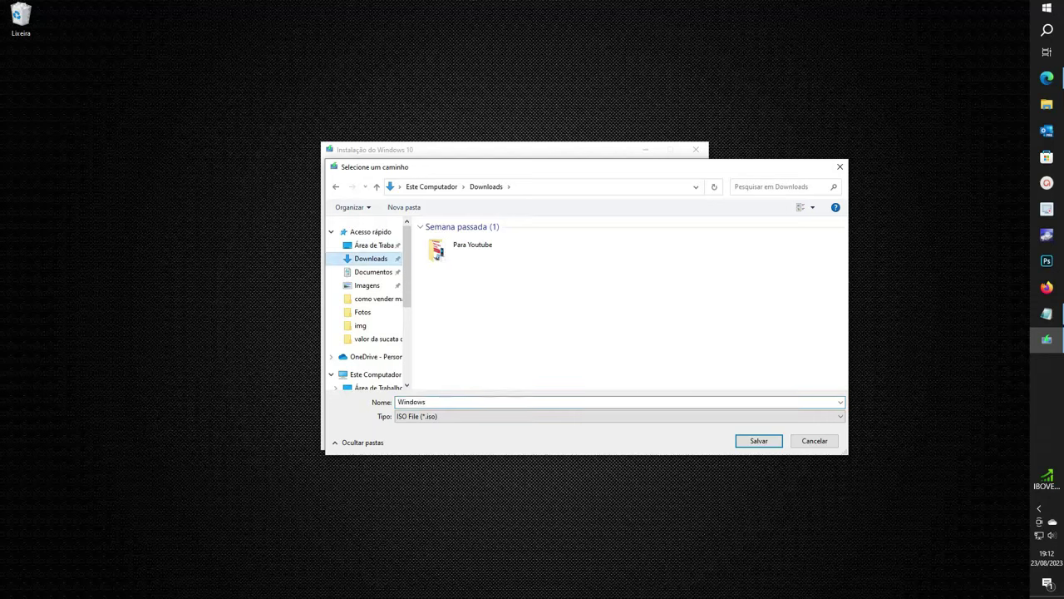
key(Tab)
key(Return)
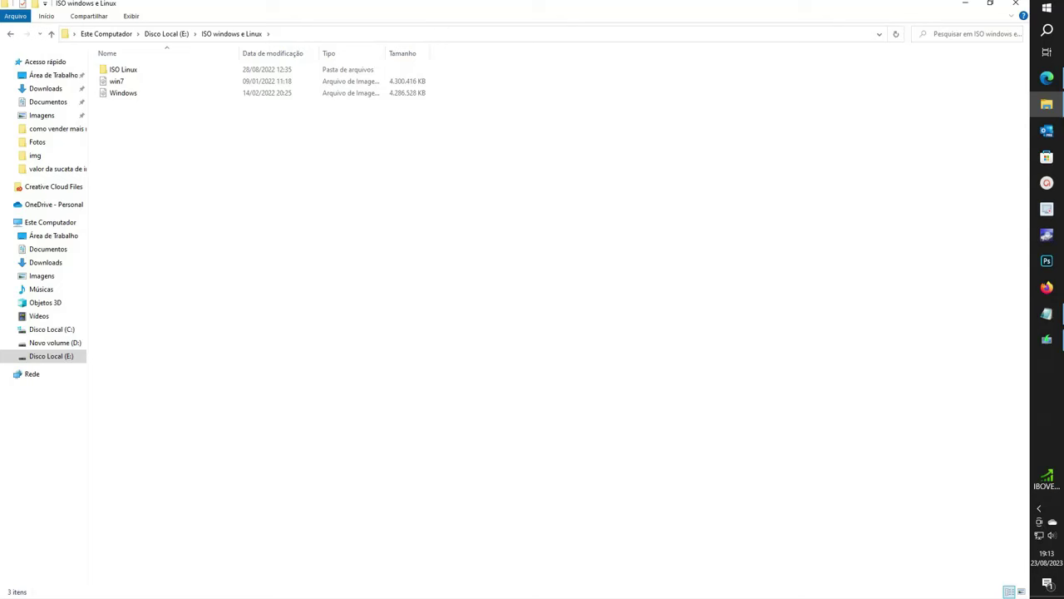
click(1047, 339)
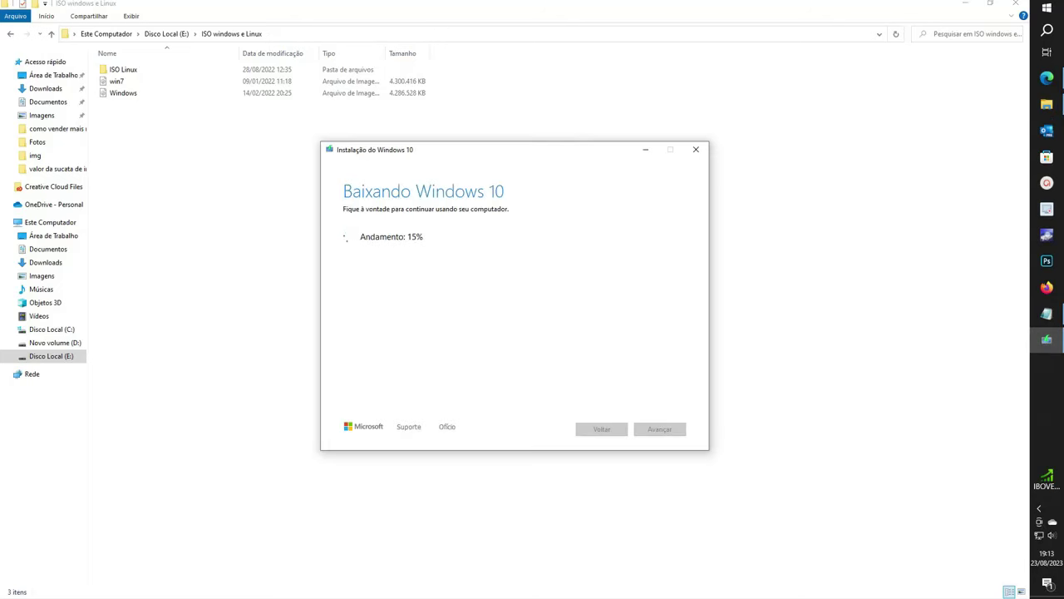